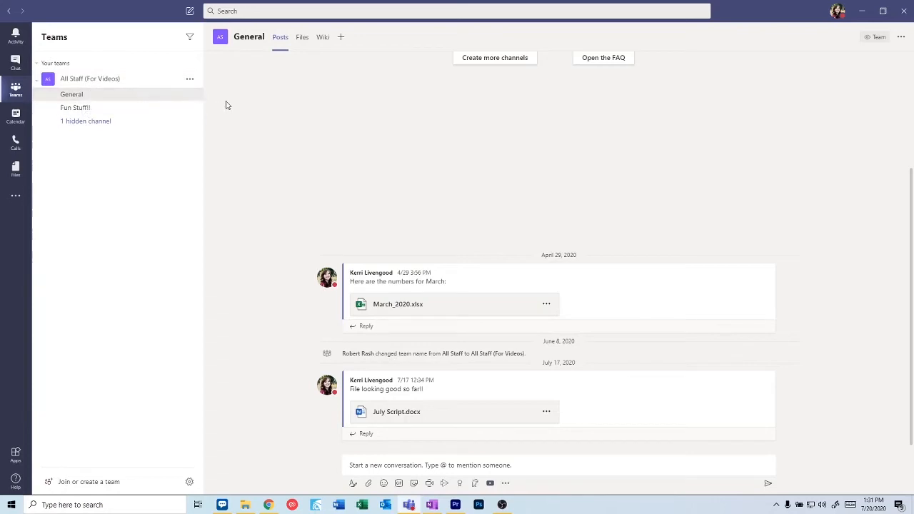
# - Start adding a Planner tab to the General channel from the Add a tab dialog
pyautogui.click(340, 39)
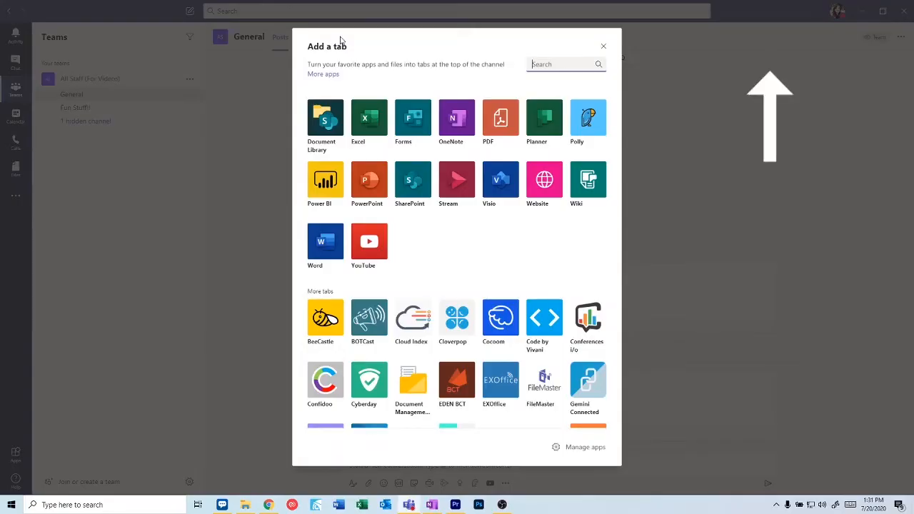
pyautogui.click(552, 120)
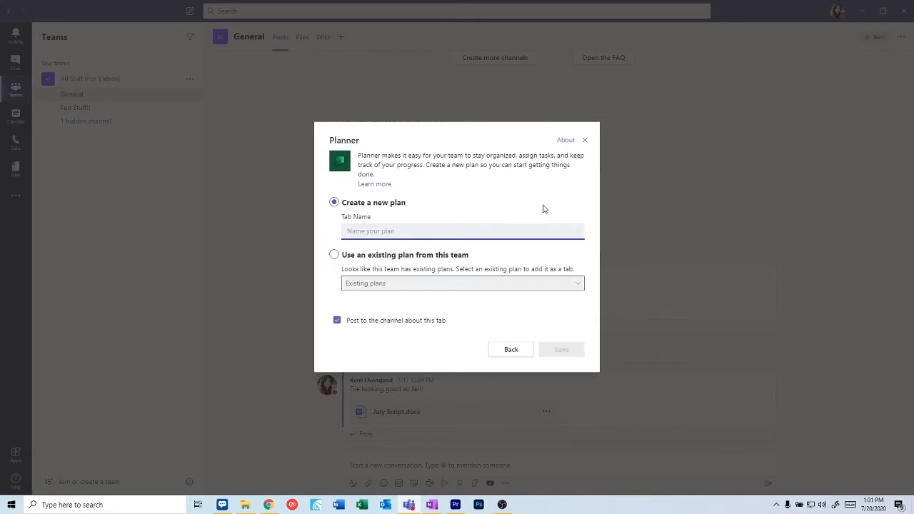
# - Create a new plan tab named 'All Staff Planner' and save it
pyautogui.click(536, 284)
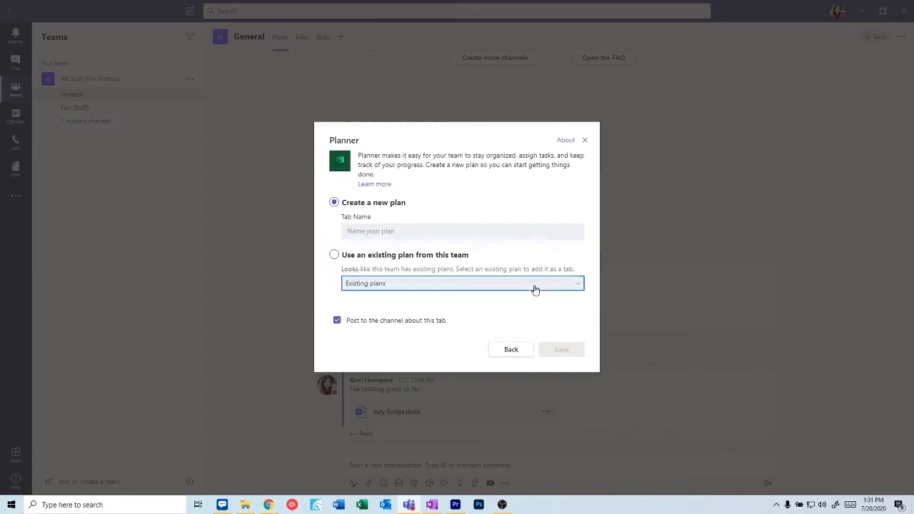
pyautogui.click(535, 269)
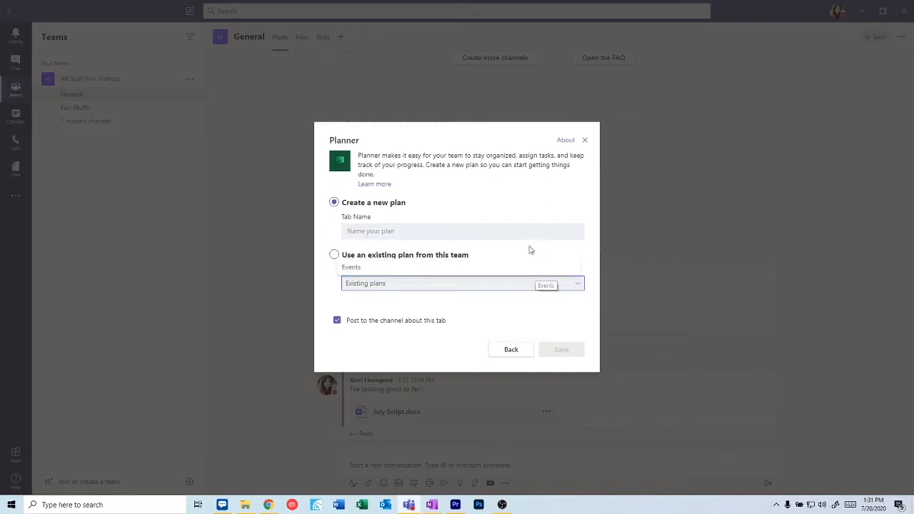
pyautogui.click(376, 234)
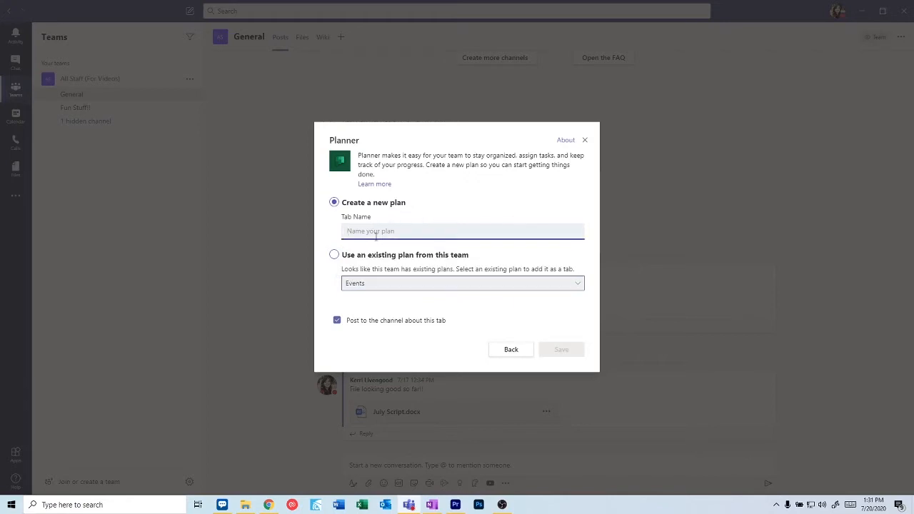
pyautogui.write('All Staff Planner')
pyautogui.click(574, 356)
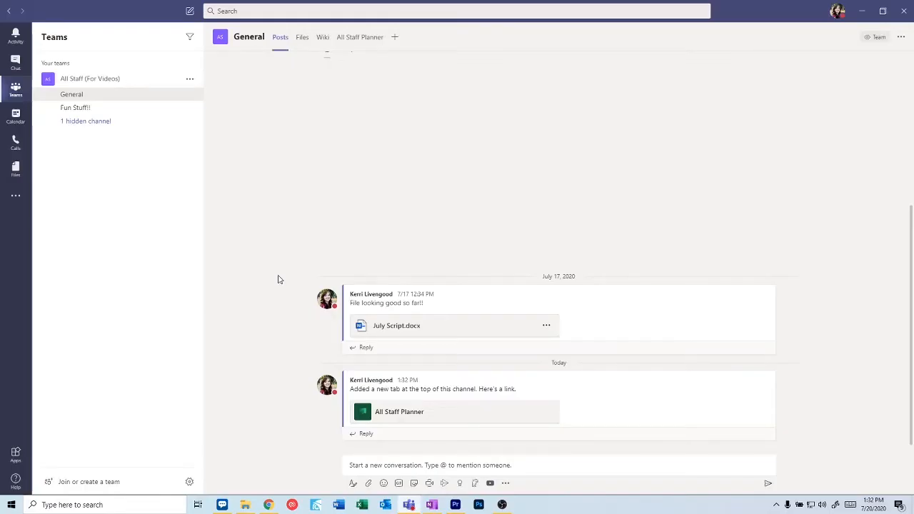
# - On the All Staff Planner board, add buckets Staff Meetings, Office Events and Office Projects
pyautogui.click(379, 37)
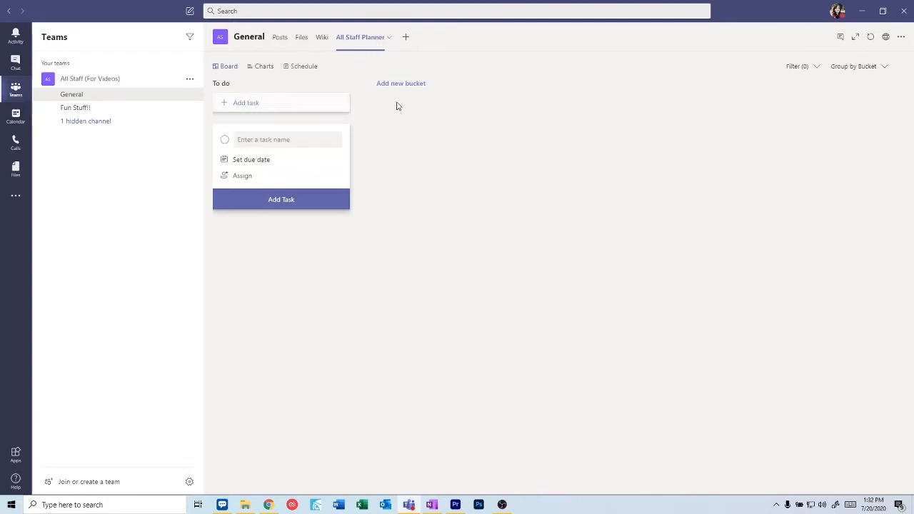
pyautogui.click(411, 84)
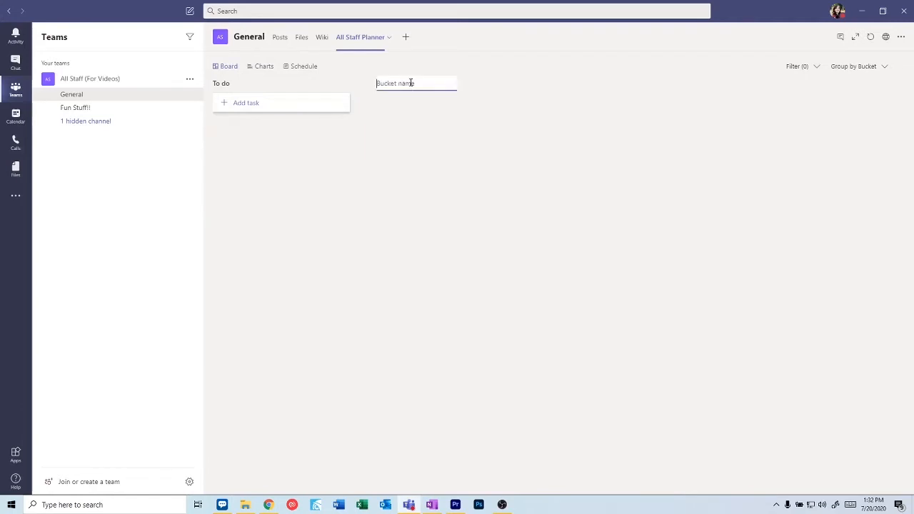
pyautogui.write('Staff Meetings')
pyautogui.press('Return')
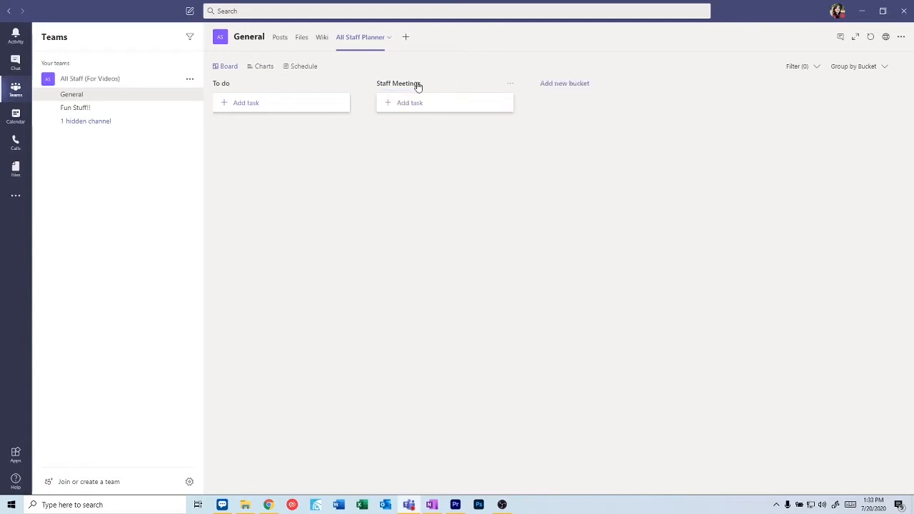
pyautogui.click(560, 84)
pyautogui.write('Office')
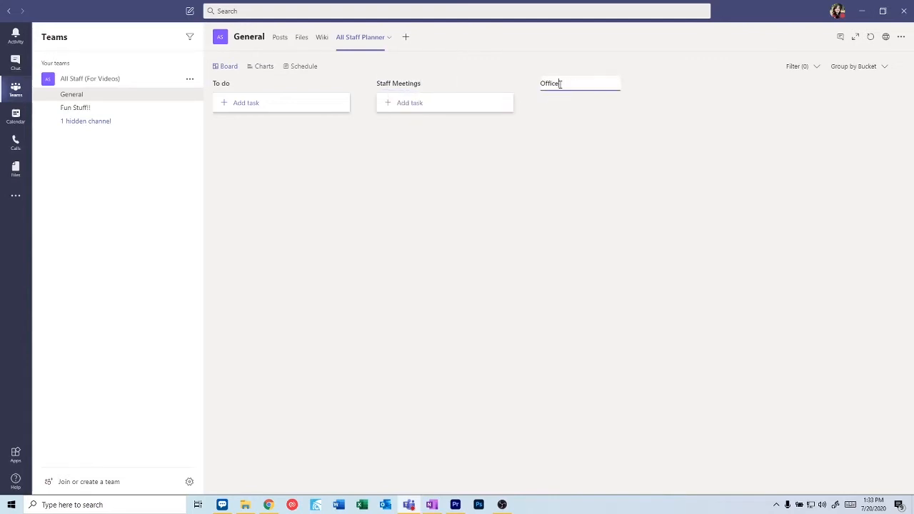
pyautogui.write(' Events')
pyautogui.press('Return')
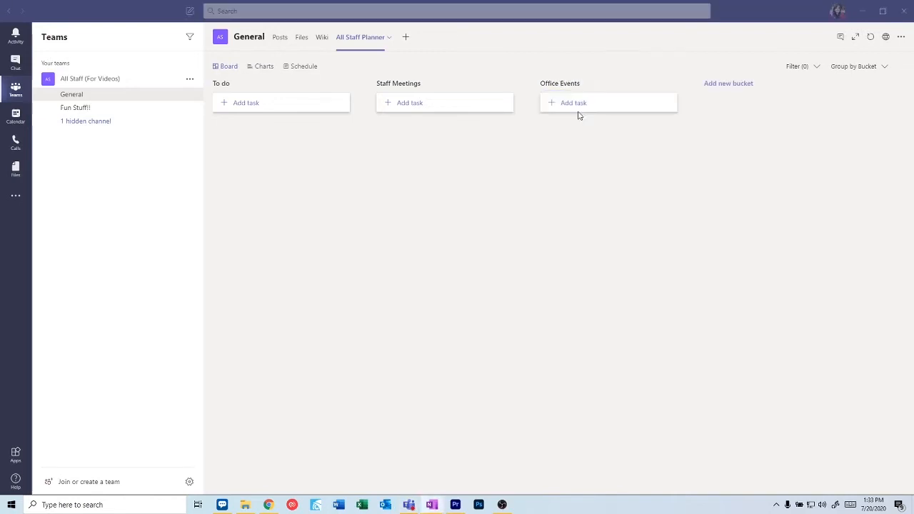
pyautogui.click(719, 95)
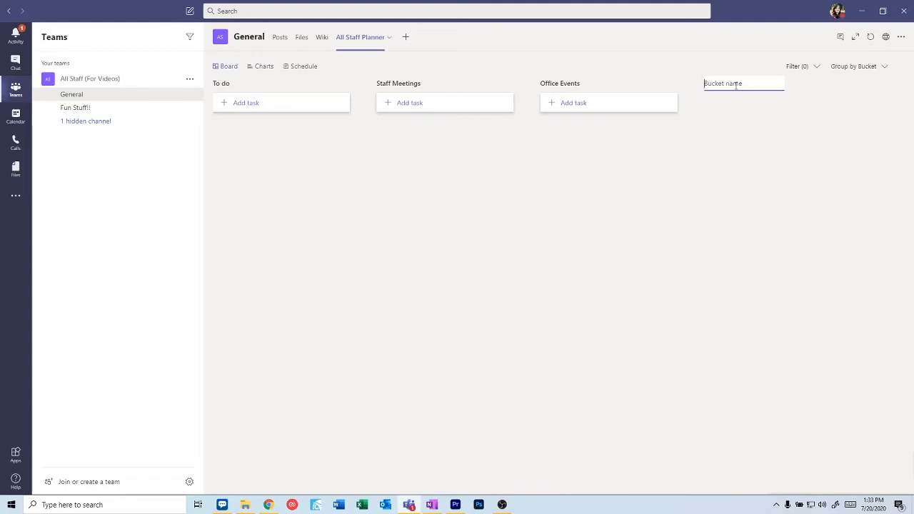
pyautogui.write('Office Projects')
pyautogui.click(791, 112)
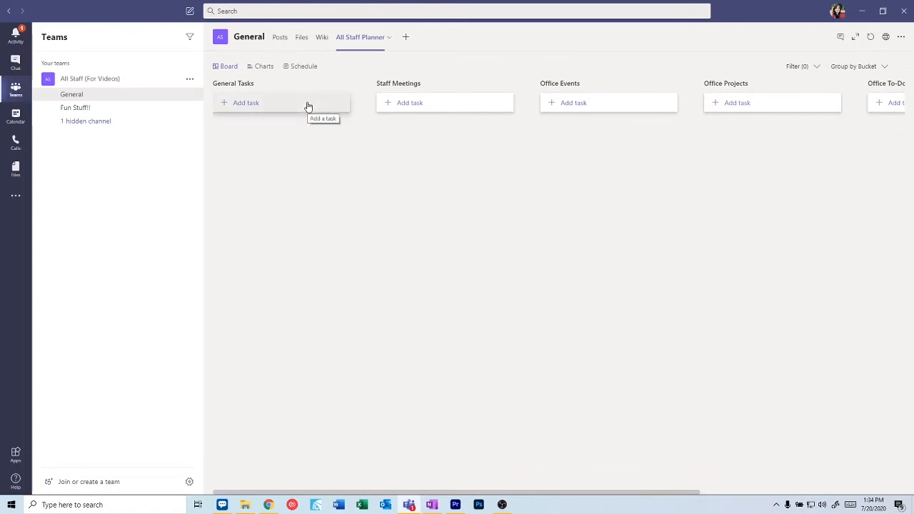
# - Add the task 'Order New Printer Ink' to General Tasks, assigned to a team member
pyautogui.click(308, 107)
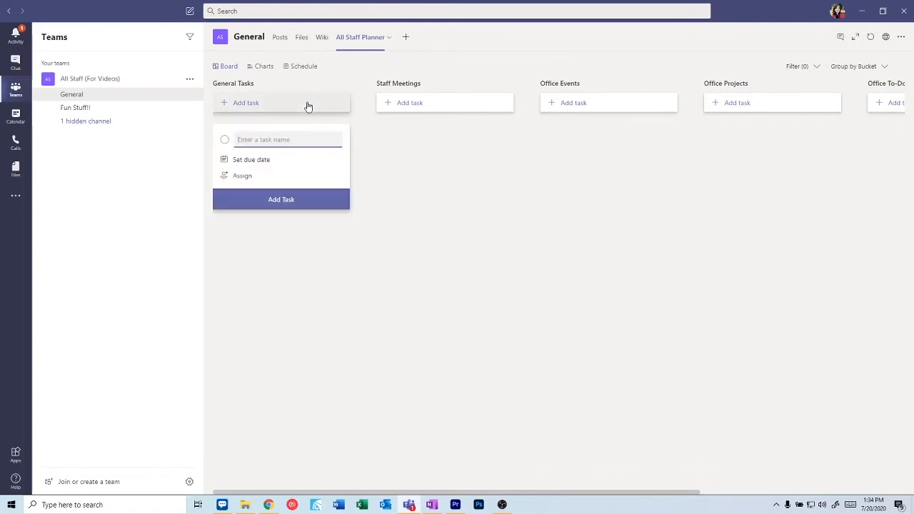
pyautogui.write('O')
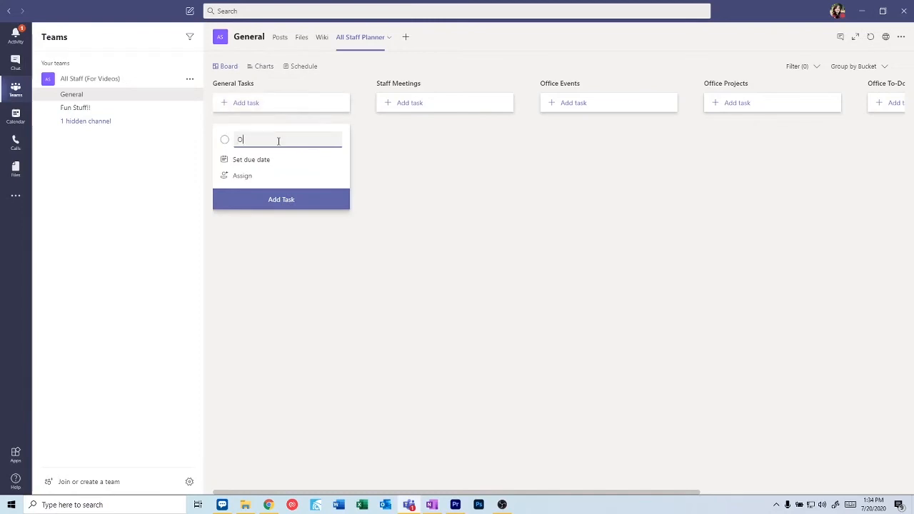
pyautogui.write('rder New Printer Ink')
pyautogui.click(256, 178)
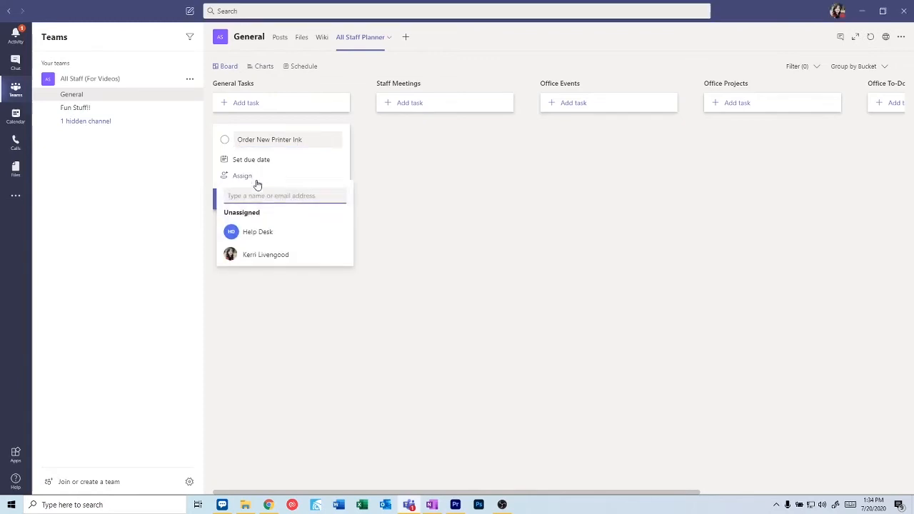
pyautogui.click(260, 255)
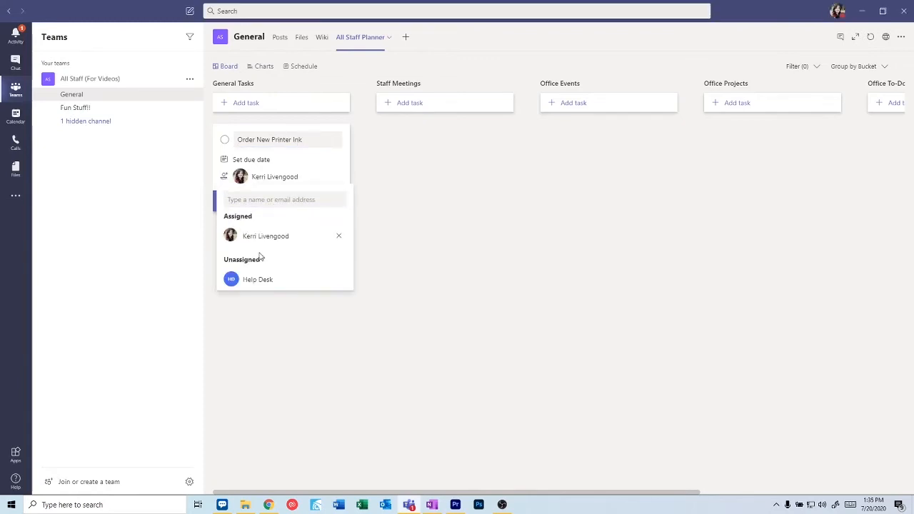
pyautogui.click(376, 253)
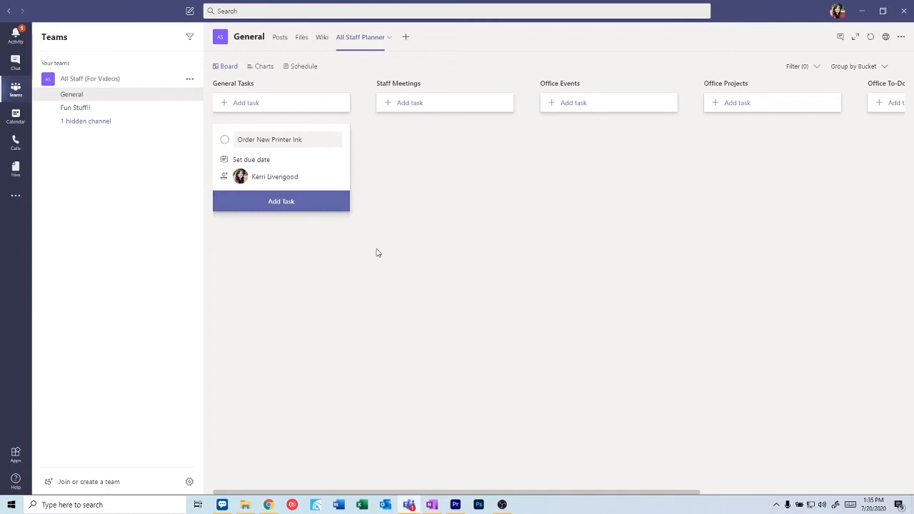
pyautogui.click(287, 203)
pyautogui.click(285, 290)
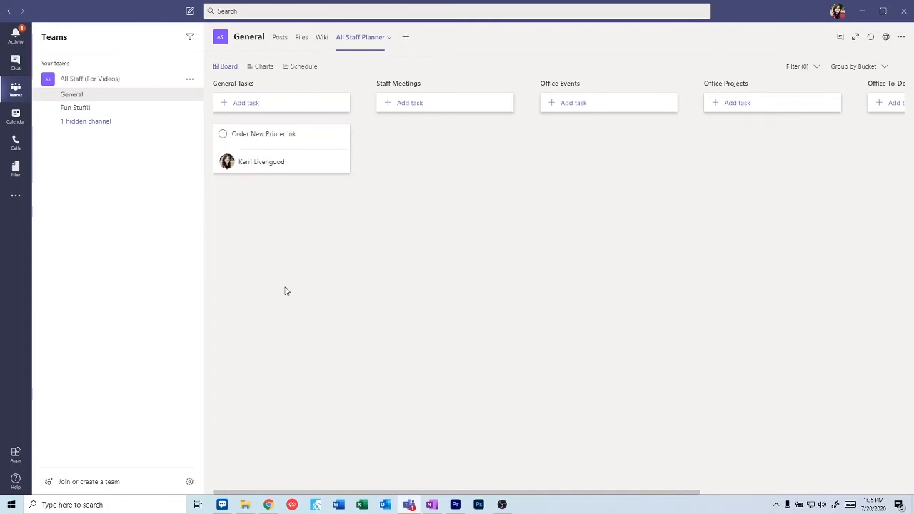
# - In the printer ink task's details, add checklist item 'Asses what type of ink is needed'
pyautogui.click(300, 138)
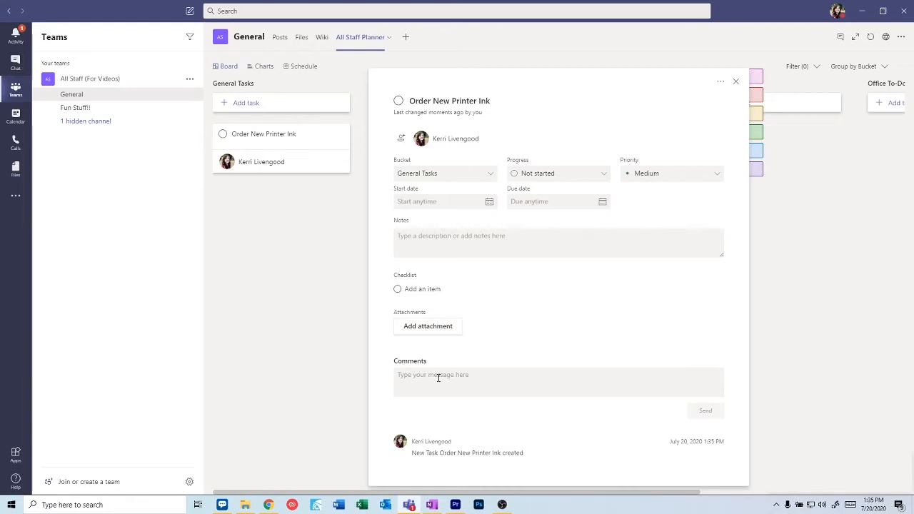
pyautogui.click(432, 286)
pyautogui.write('Asses what')
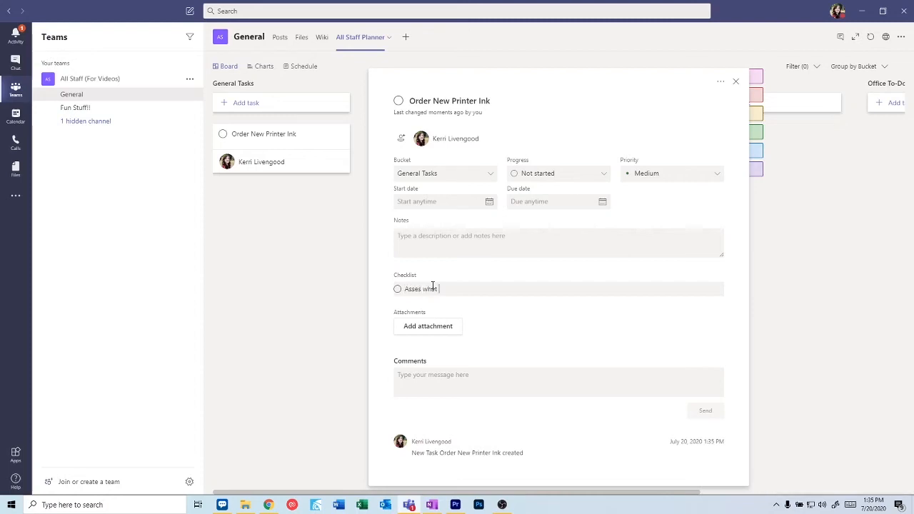
pyautogui.write(' type of ink is needed')
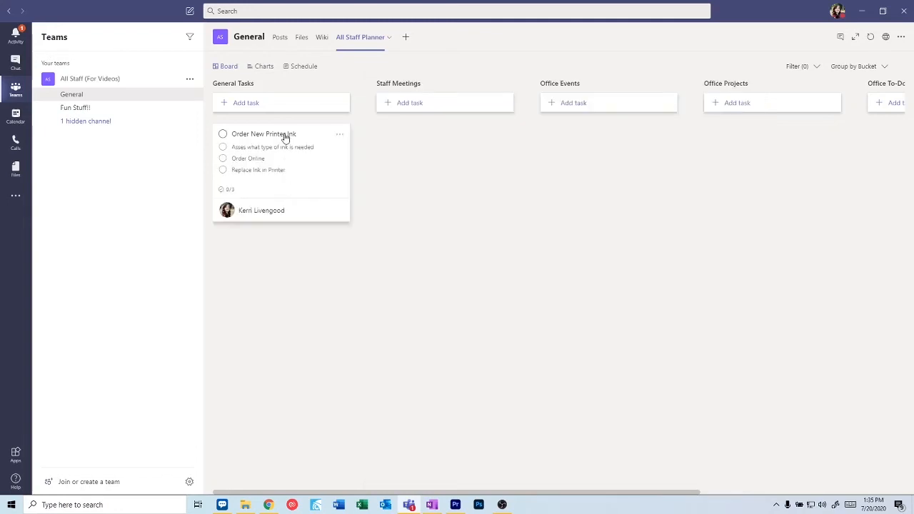
# - Tick all three checklist items, mark Order New Printer Ink complete, and view Charts
pyautogui.click(223, 147)
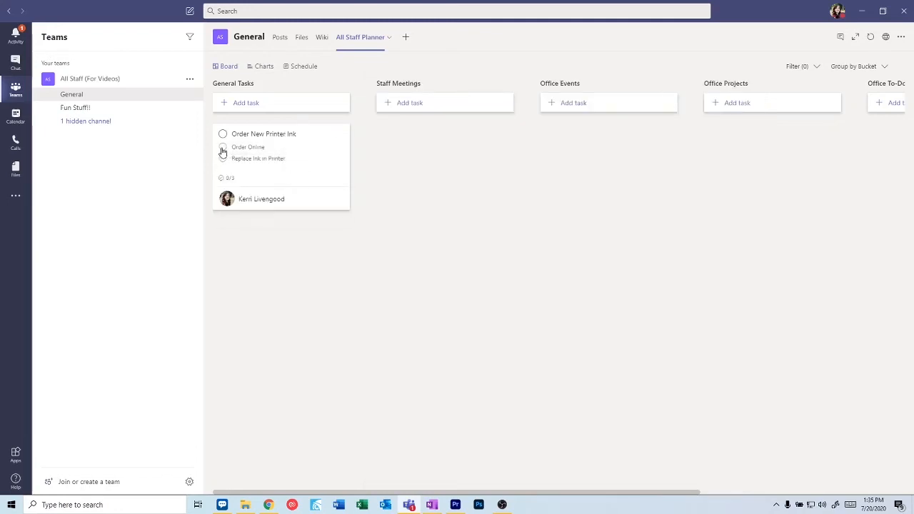
pyautogui.click(223, 149)
pyautogui.click(222, 149)
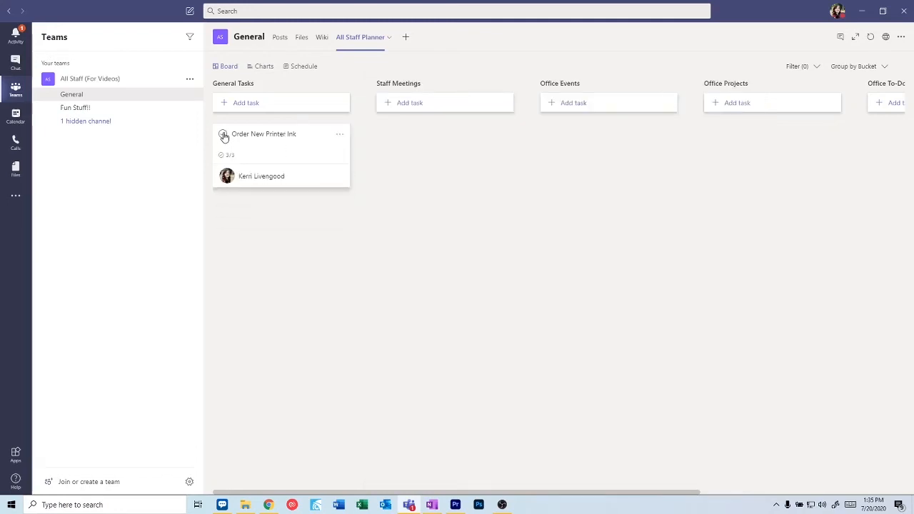
pyautogui.click(224, 136)
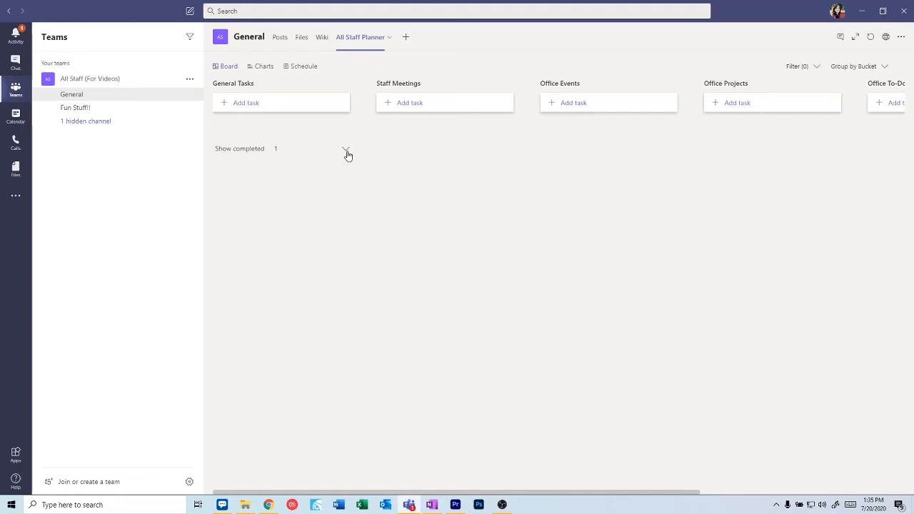
pyautogui.click(264, 67)
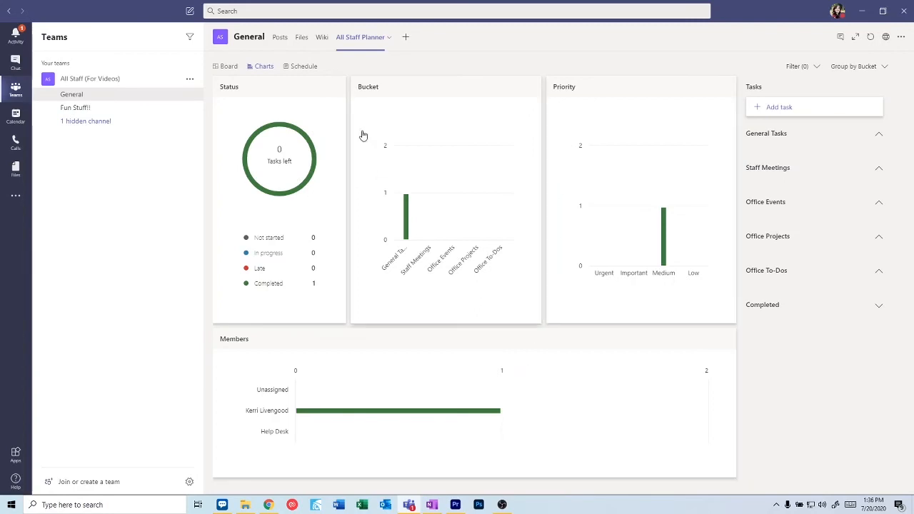
# - Switch the All Staff Planner to its Schedule view showing July 2020
pyautogui.click(312, 66)
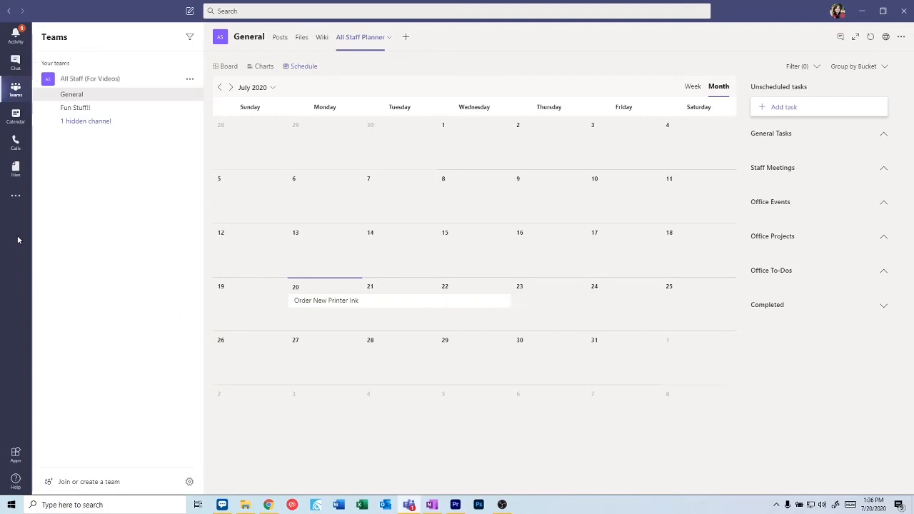
# - Open the Planner app from More apps in the left rail
pyautogui.click(19, 199)
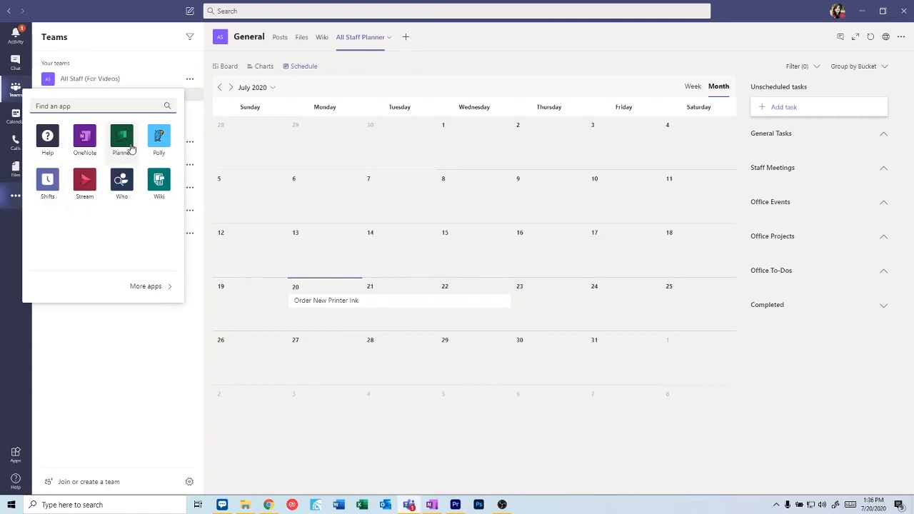
pyautogui.click(130, 143)
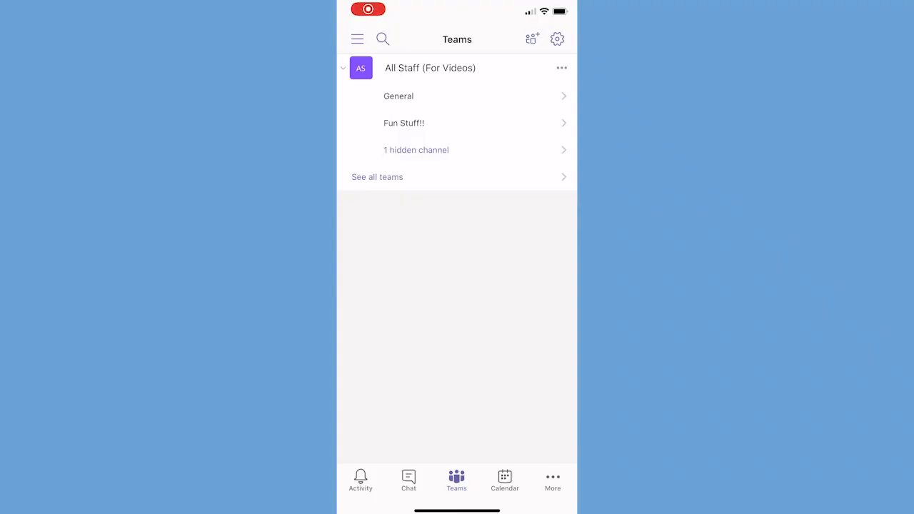
# - On mobile, open the General channel's All Staff Planner tab from its More tabs
pyautogui.click(399, 96)
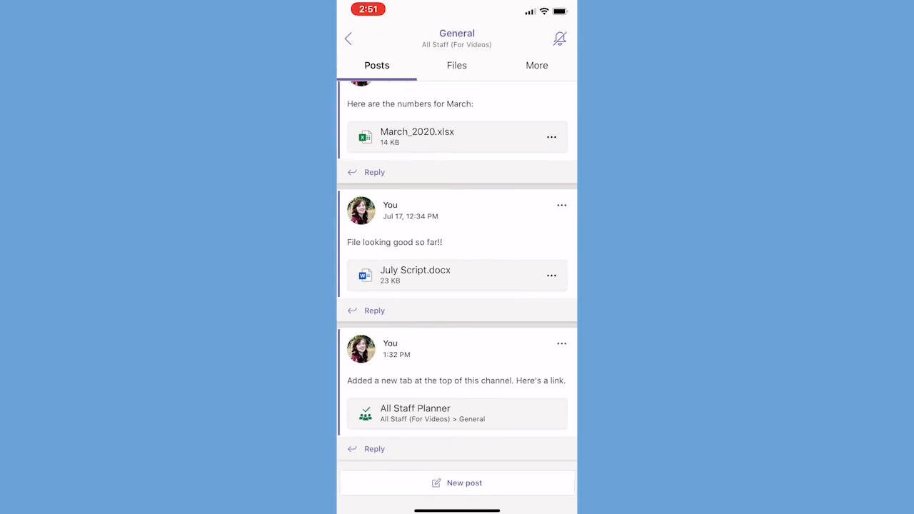
pyautogui.click(536, 64)
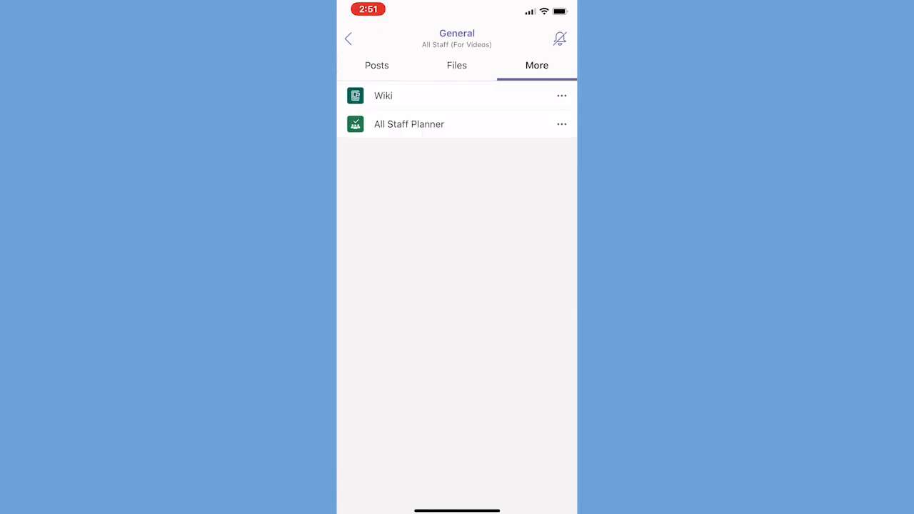
pyautogui.click(408, 124)
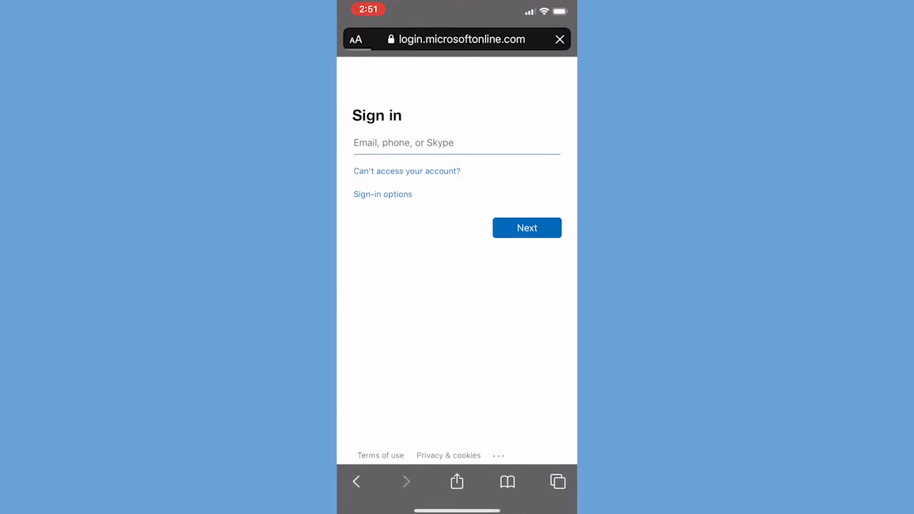